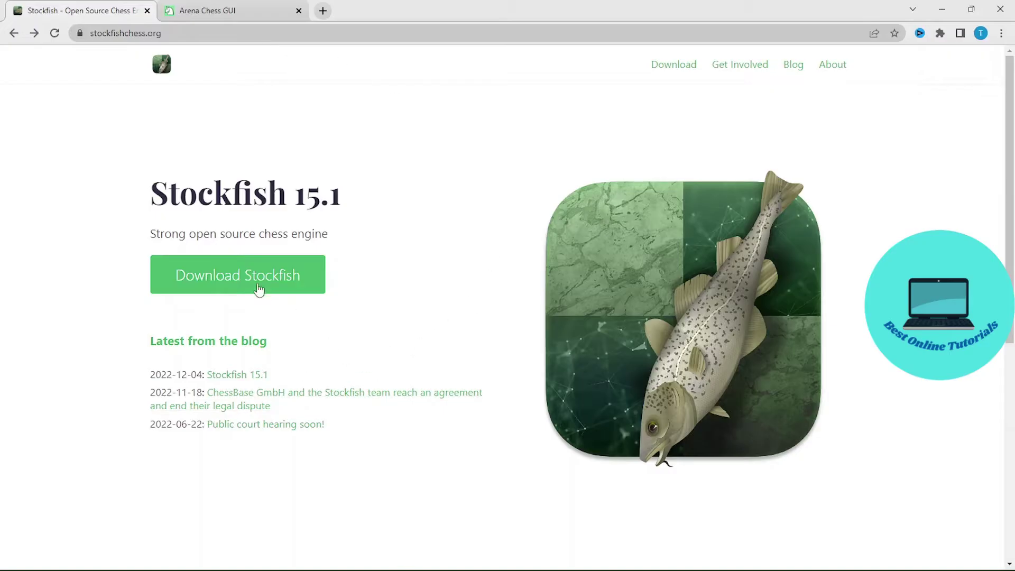
- Download the Windows AVX2 build of Stockfish 15.1 from the Stockfish download page
left_click(237, 285)
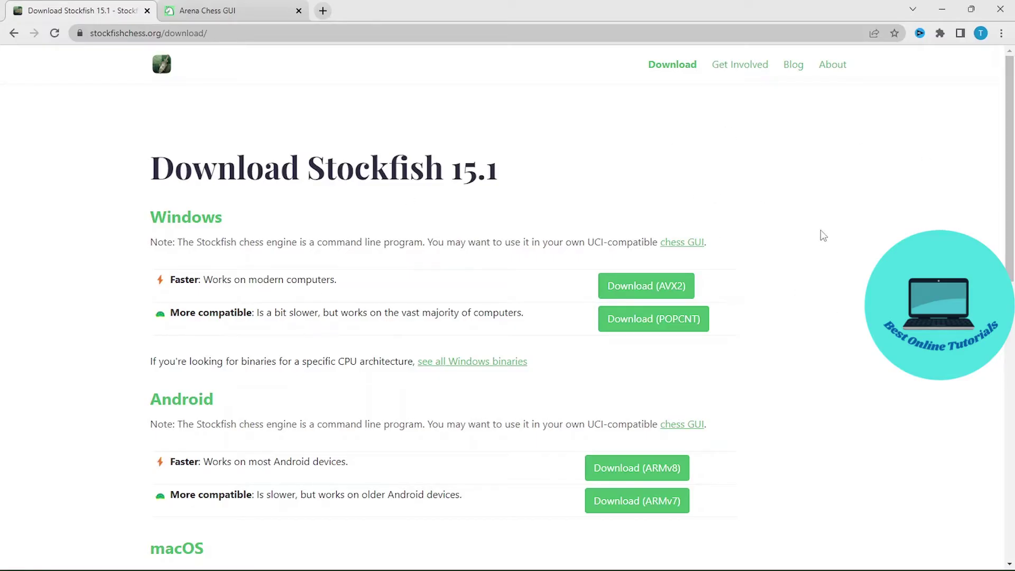
left_click(638, 290)
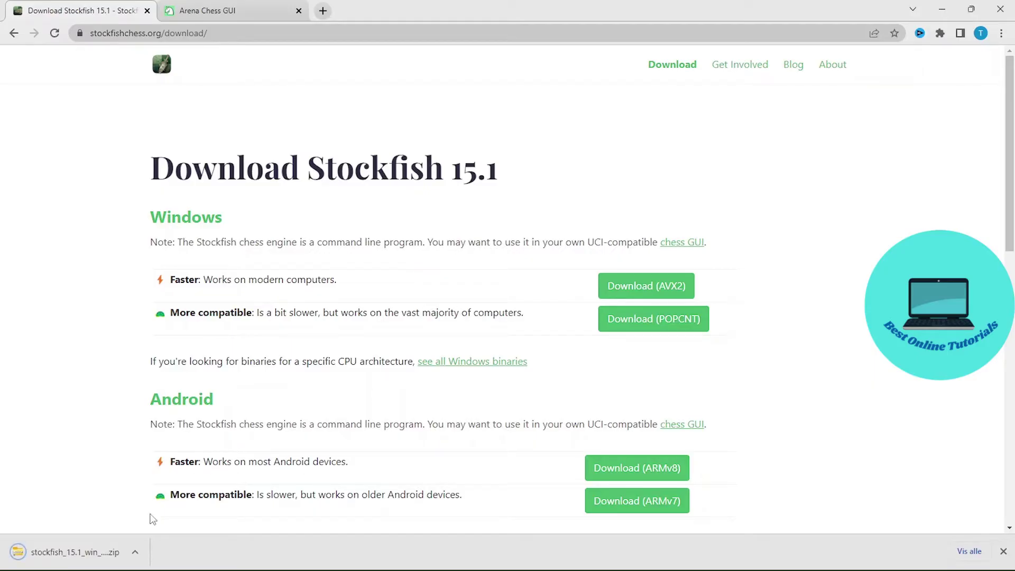
- Extract stockfish_15.1_win_x64_avx2.zip in Downloads to its suggested folder, then return to Chrome
left_click(136, 559)
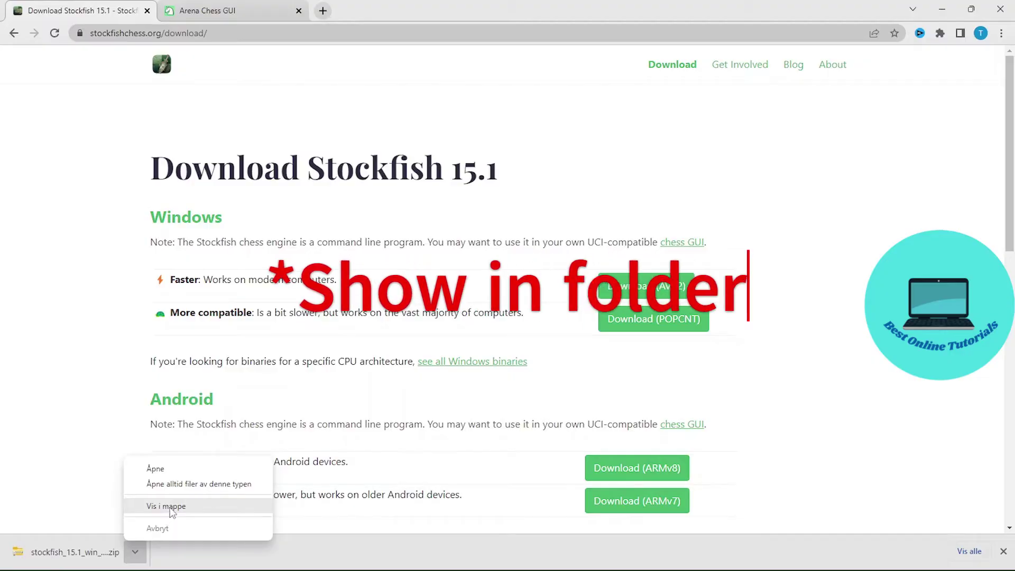
left_click(170, 508)
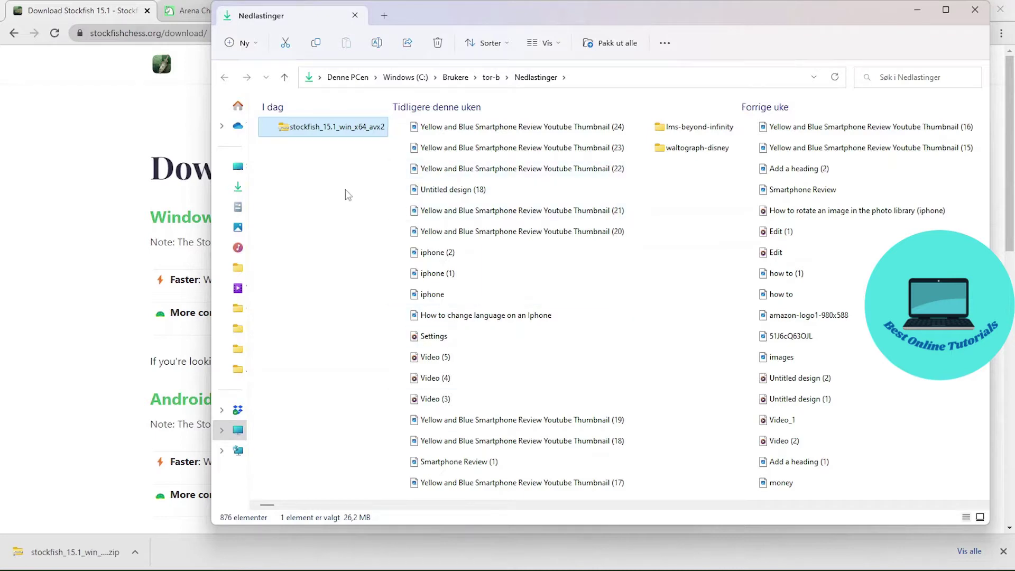
right_click(315, 135)
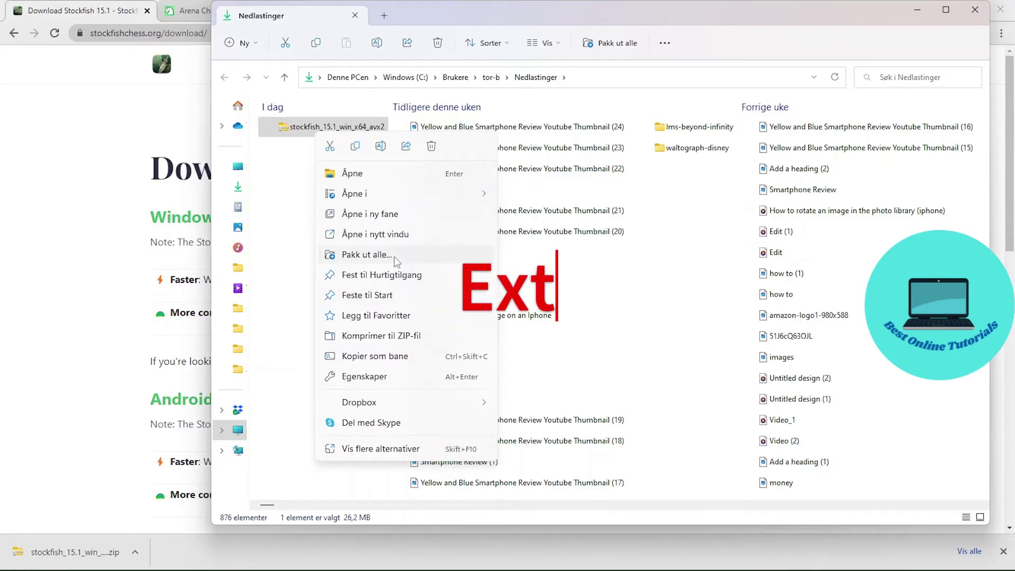
left_click(379, 258)
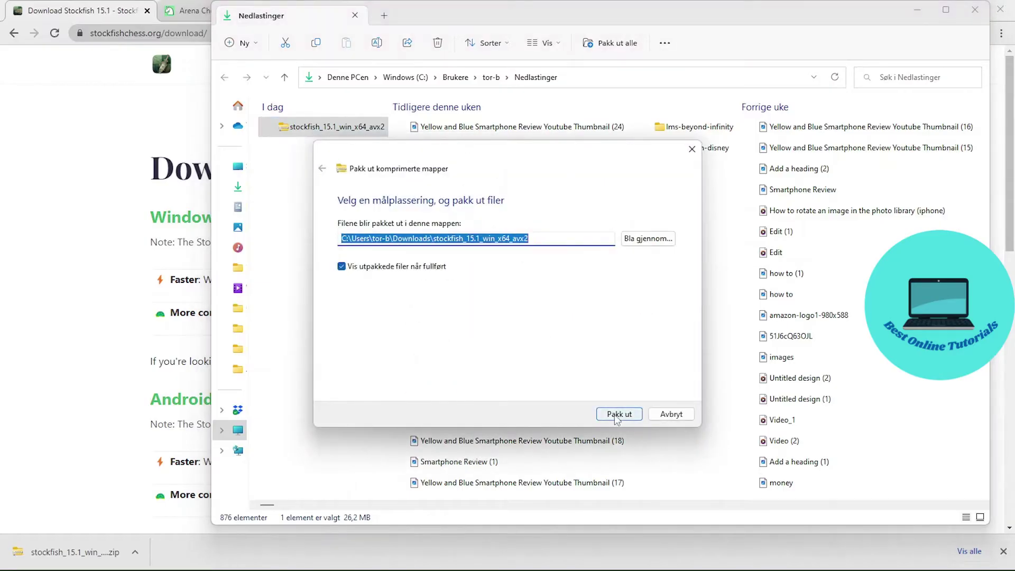
left_click(616, 414)
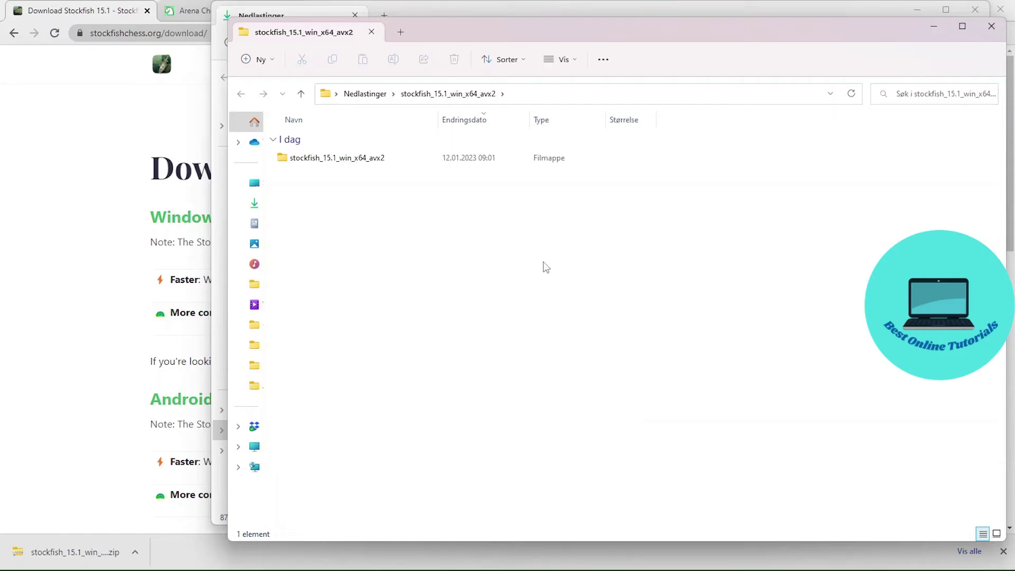
left_click(934, 26)
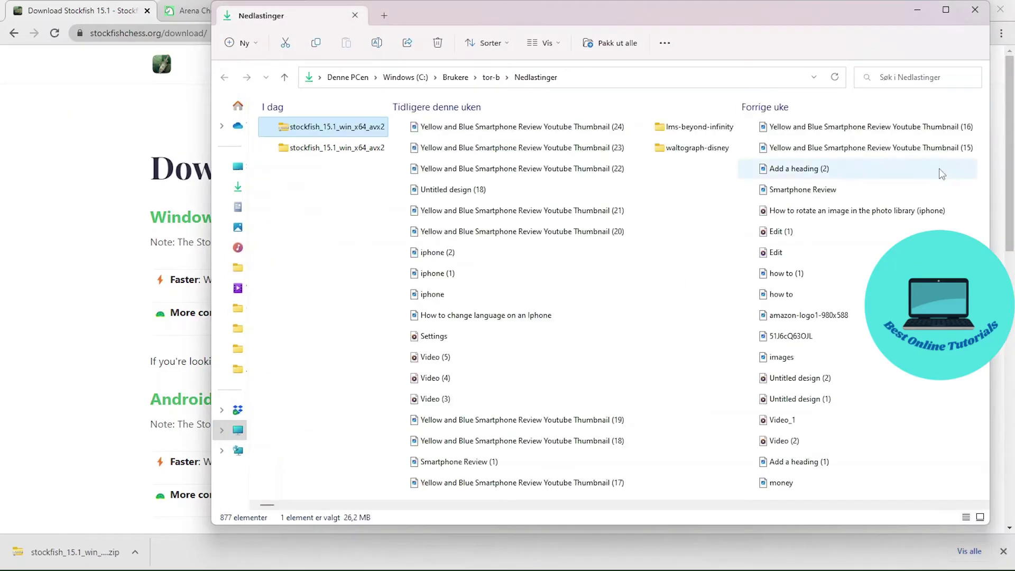
left_click(917, 14)
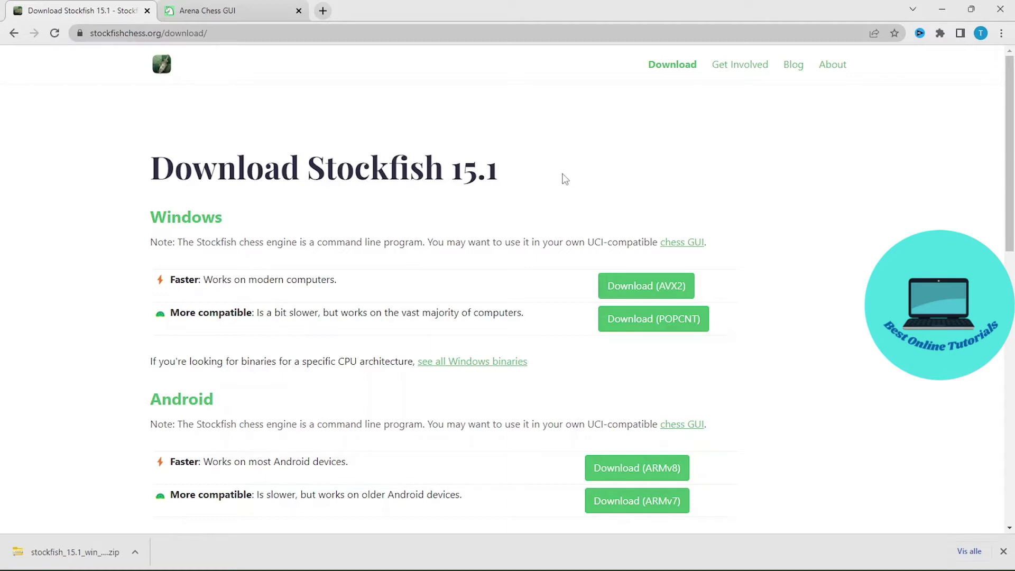
- Scroll the Arena Chess GUI site down to the Arena 3.5.1 for Windows downloads
left_click(233, 7)
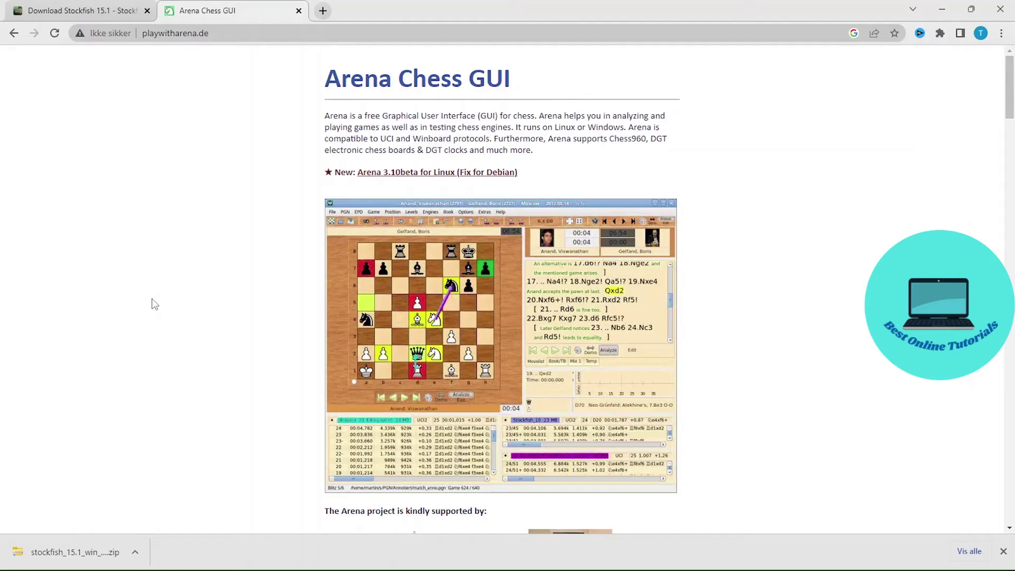
scroll(763, 231, "down", 3)
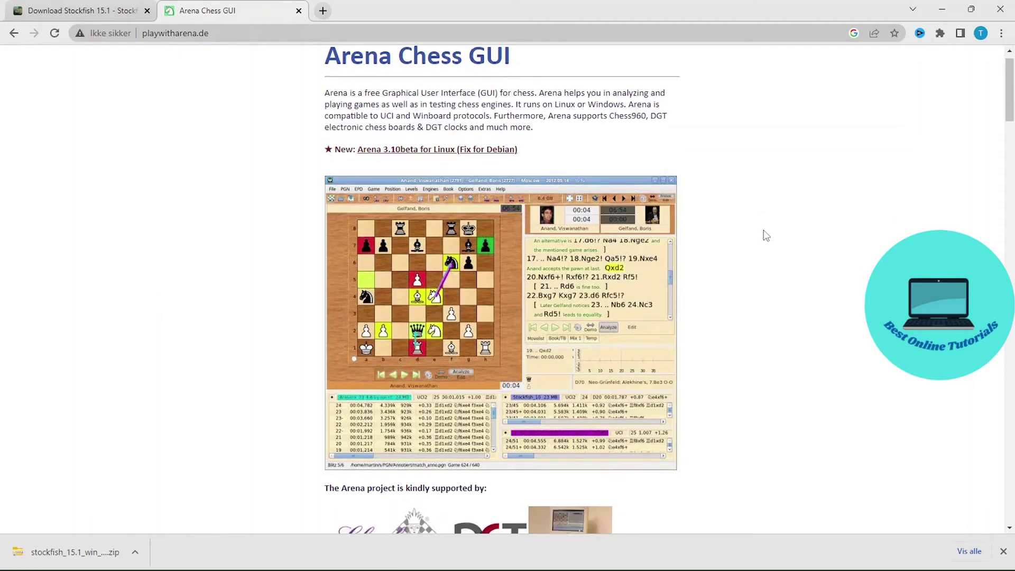
scroll(764, 231, "down", 8)
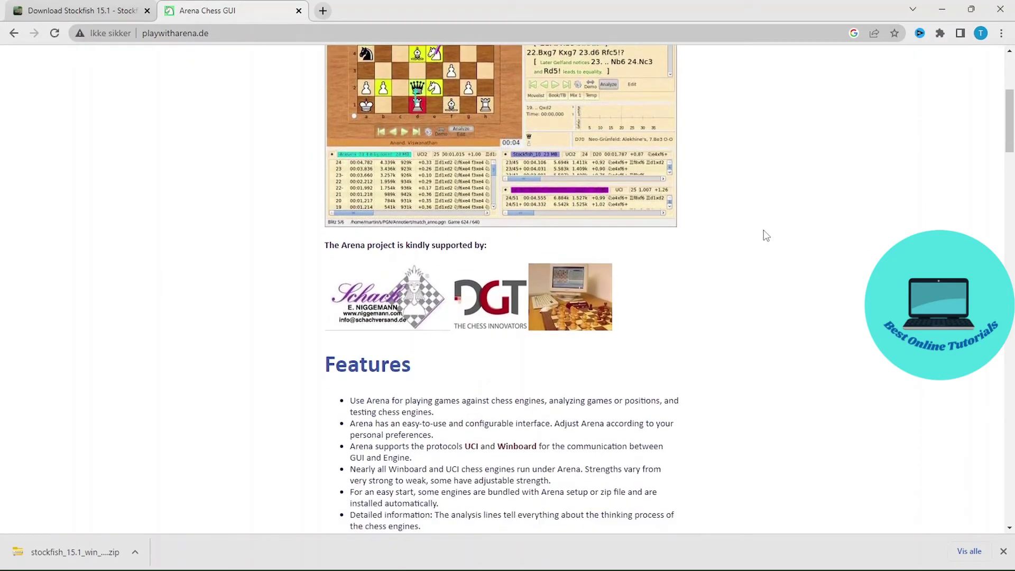
scroll(764, 230, "down", 8)
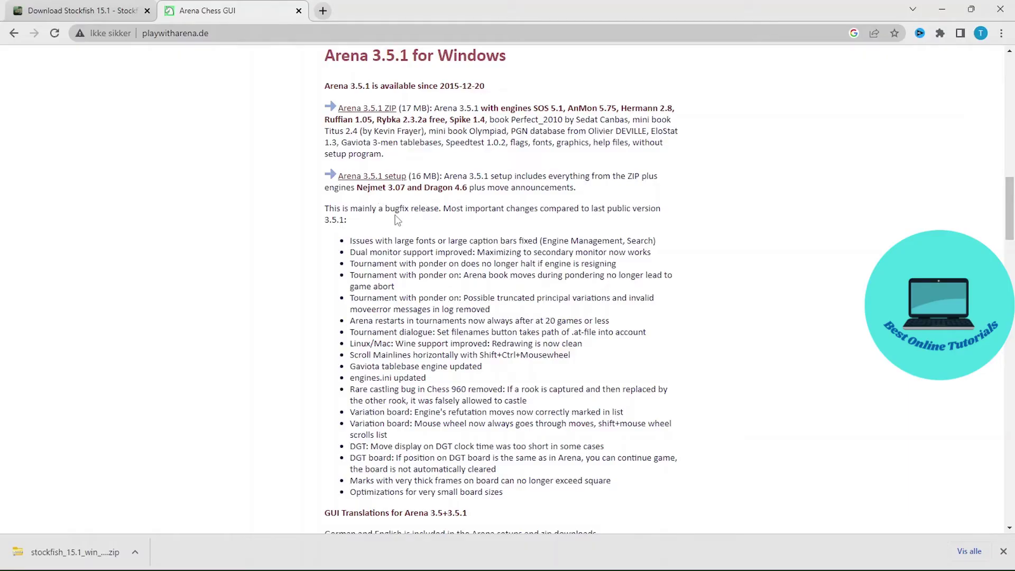
- Download and run the Arena 3.5.1 setup, finishing with Run Arena.exe checked
left_click(385, 180)
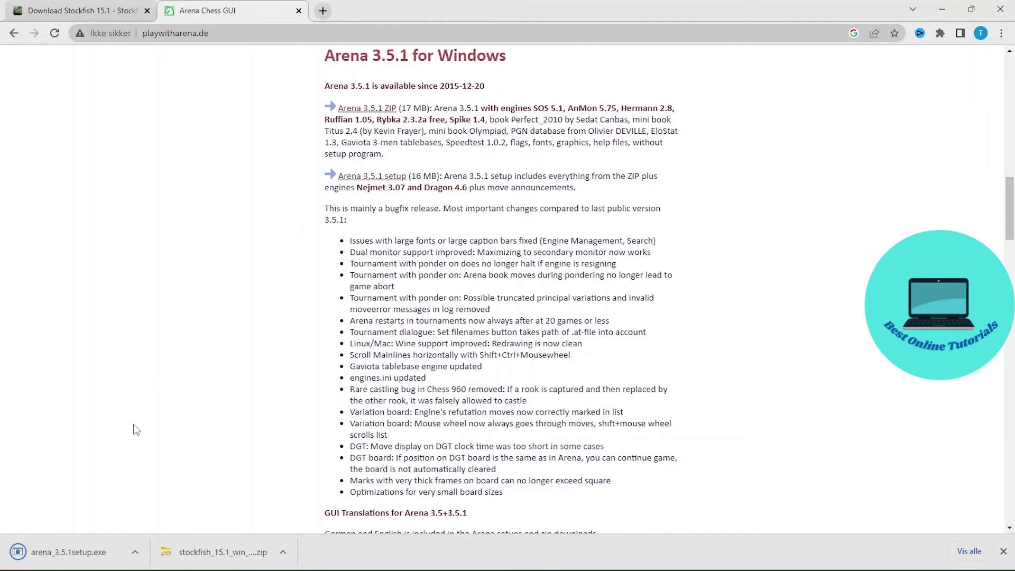
left_click(68, 552)
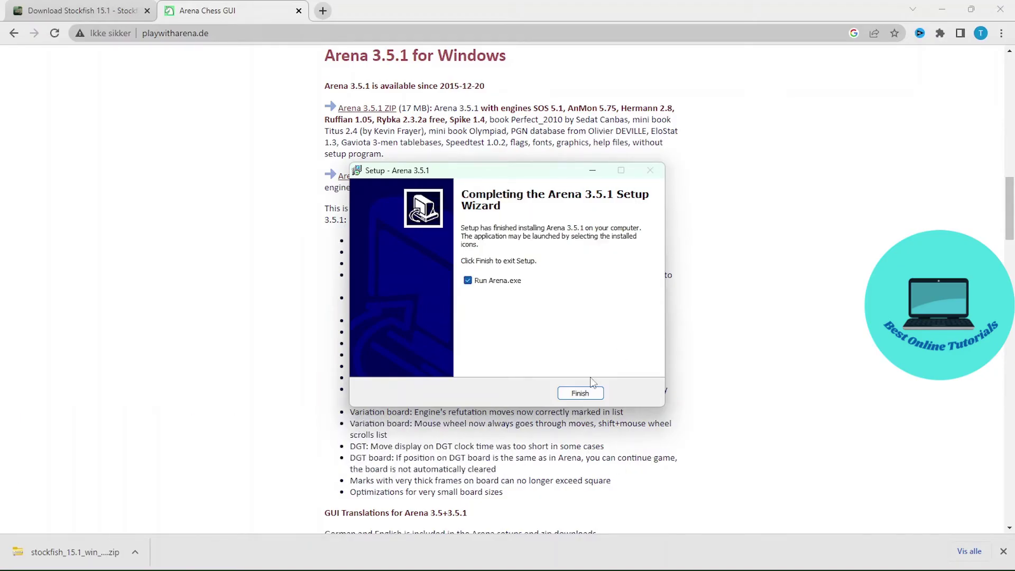
left_click(580, 394)
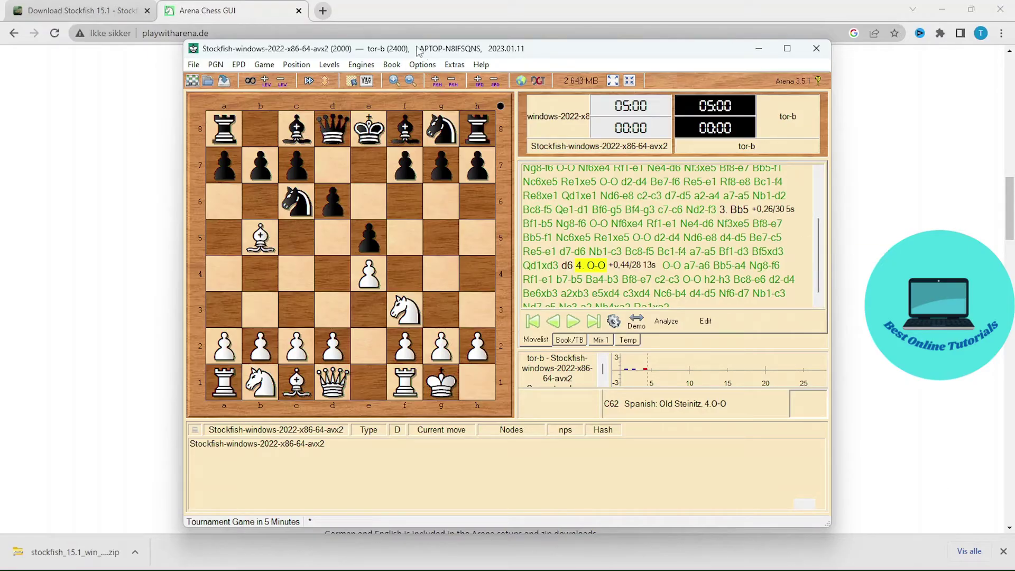
- Install stockfish-windows-2022-x86-64-avx2 from the extracted folder via Engines > Install New Engine
left_click(362, 66)
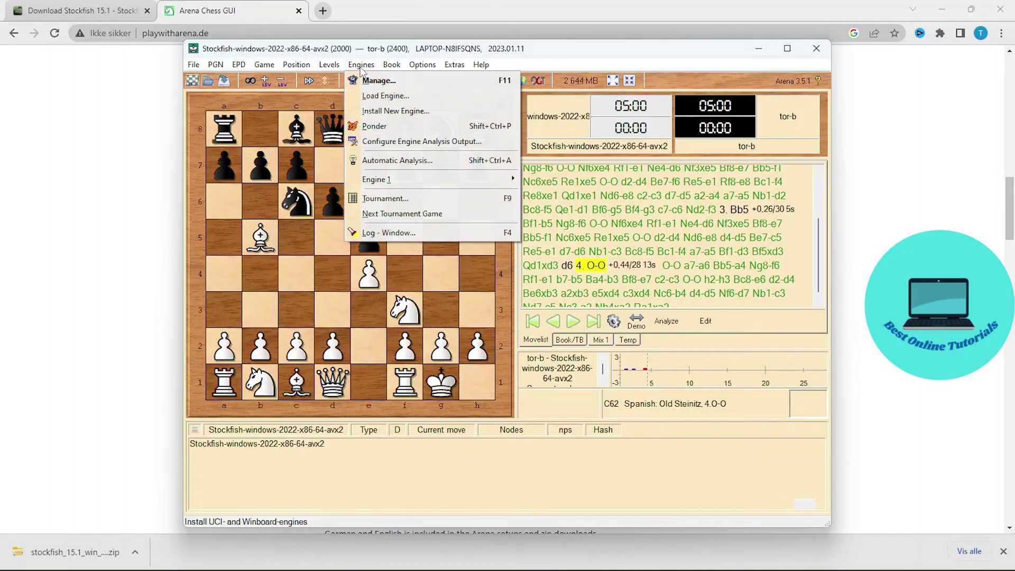
left_click(404, 112)
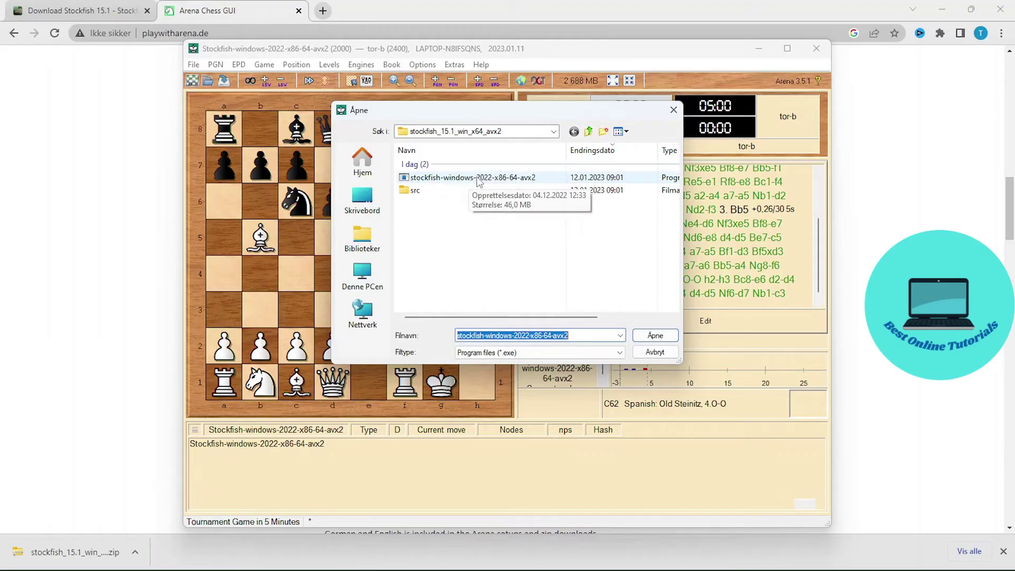
left_click(479, 180)
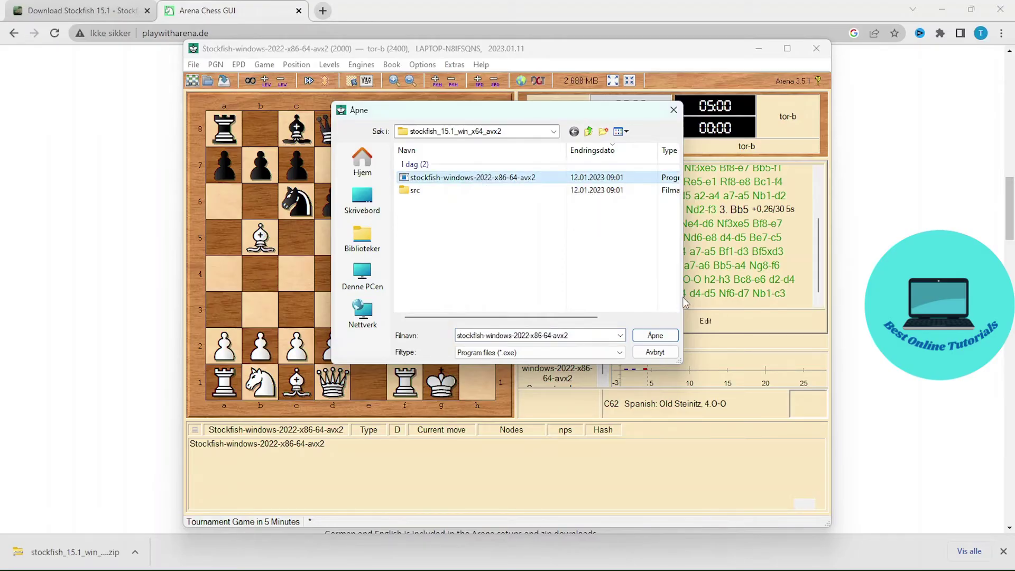
left_click(656, 336)
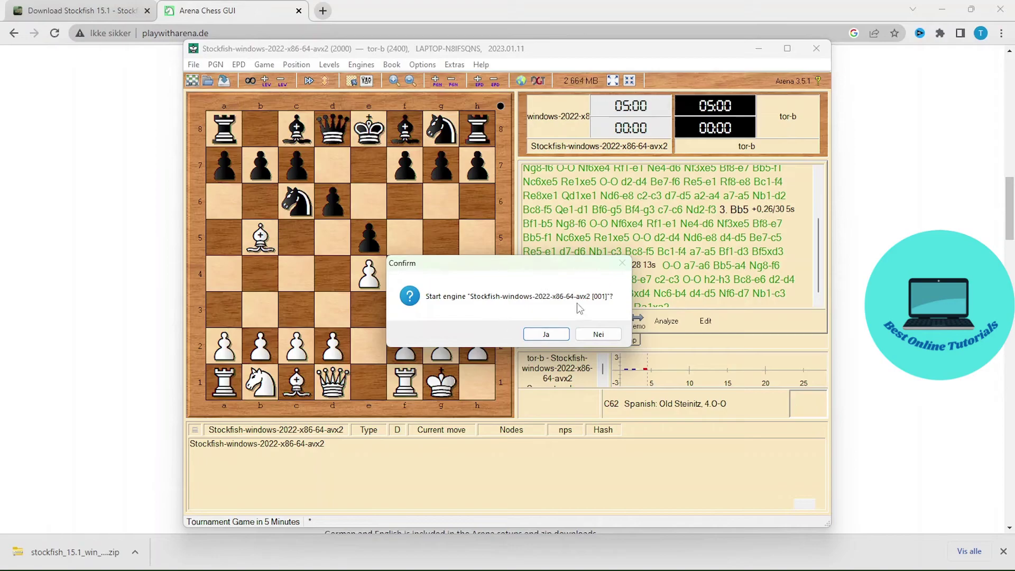
- Confirm starting the Stockfish engine and play 1. e4 against it
left_click(546, 335)
left_click_drag(369, 347, 363, 281)
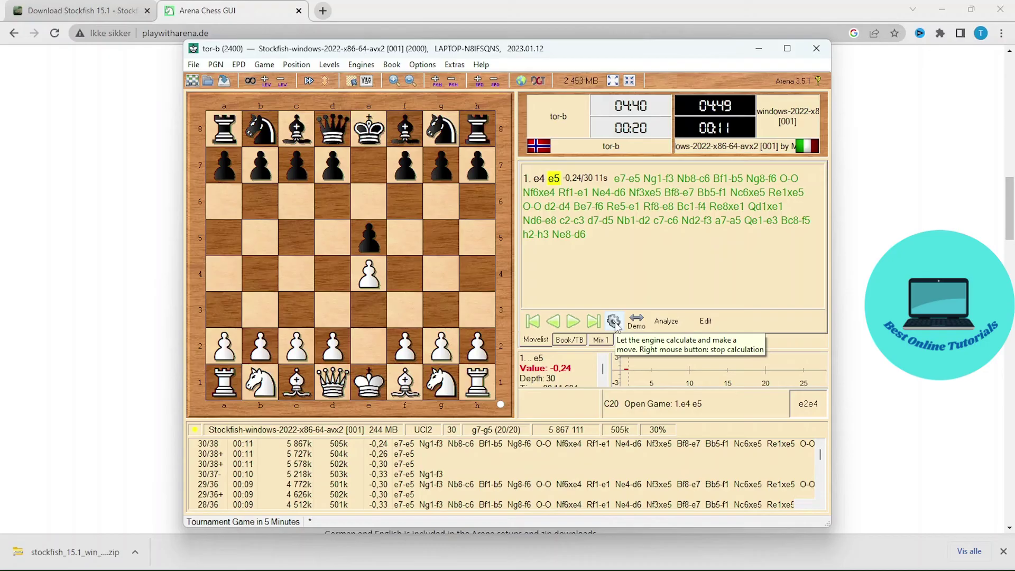
- Have Stockfish play White's 2. Nf3, then answer with d6
left_click(615, 321)
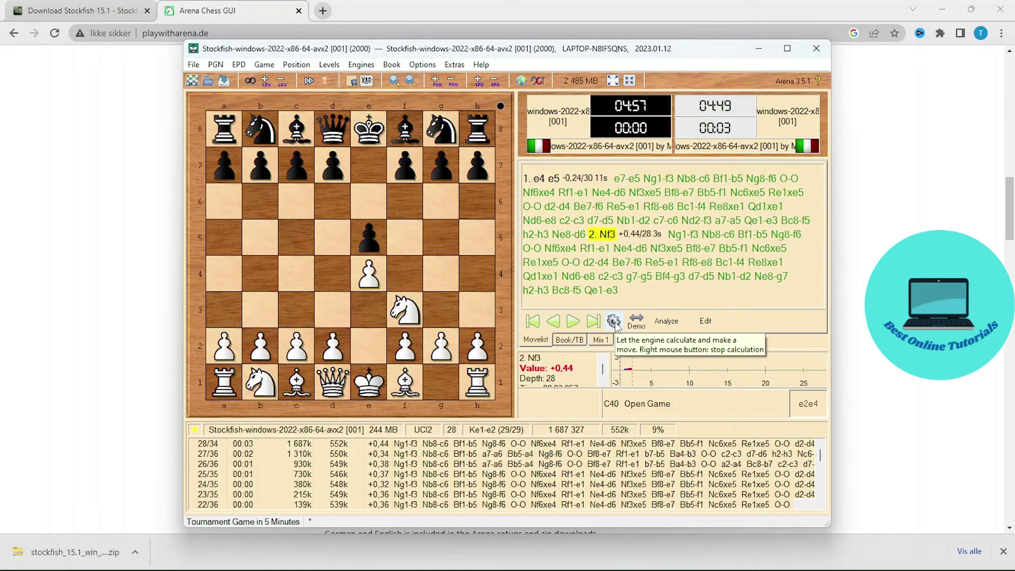
left_click_drag(333, 166, 334, 191)
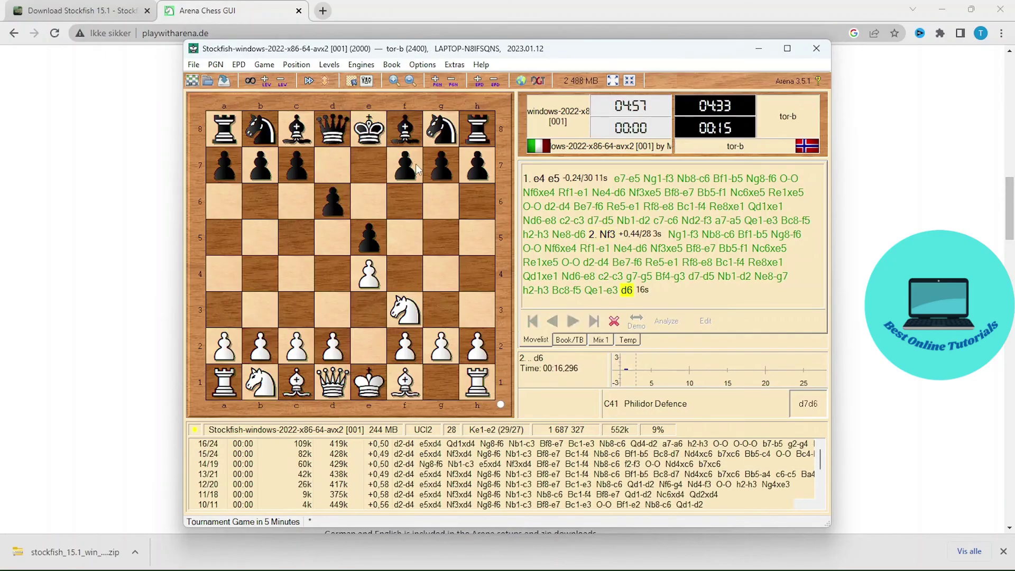